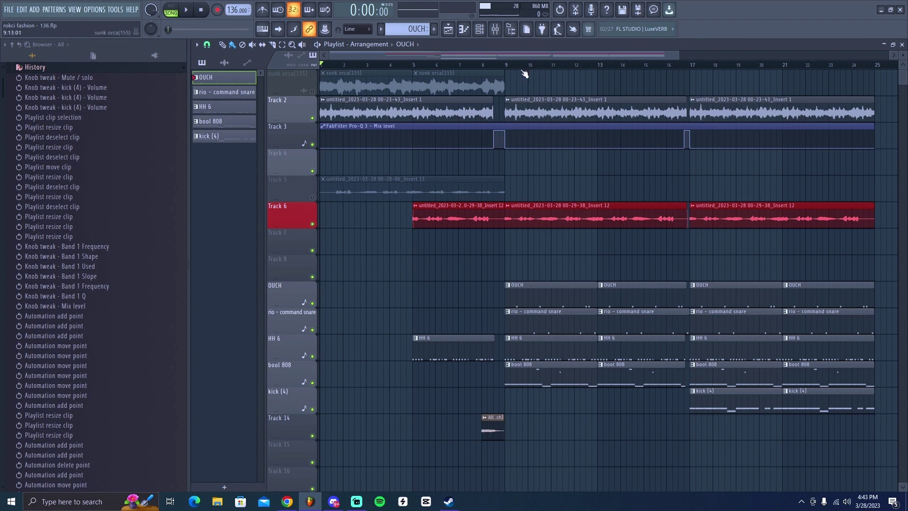
Play the arrangement from bar 5 into bar 8, stop it and place the playhead at bar 9.
scroll(786, 81, right, 2)
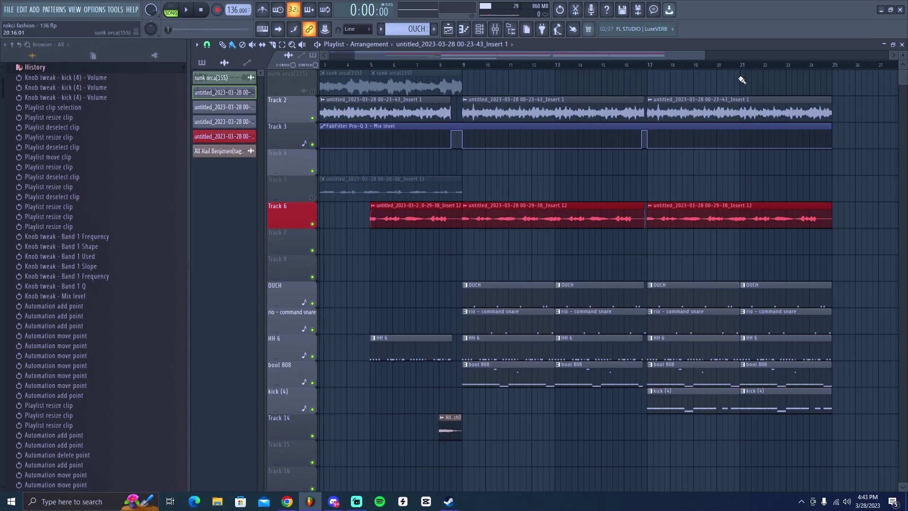
click(321, 83)
scroll(563, 77, right, 10)
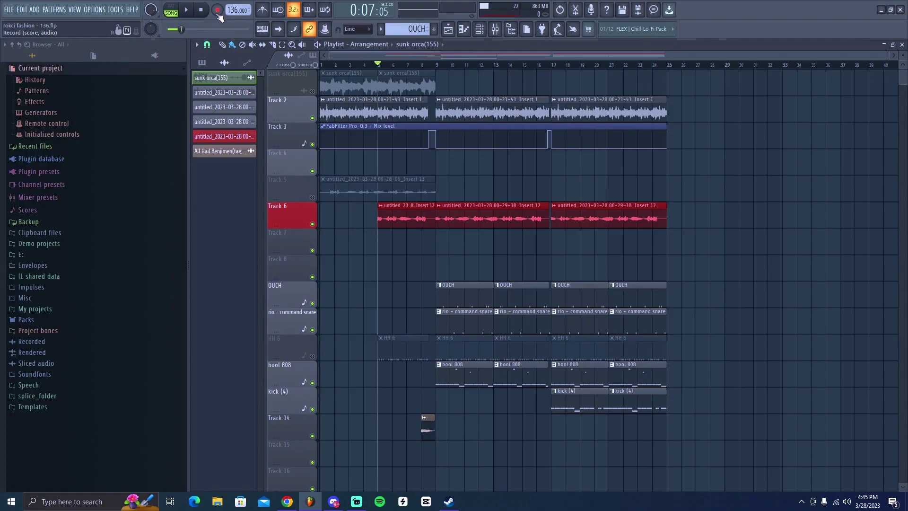
key(space)
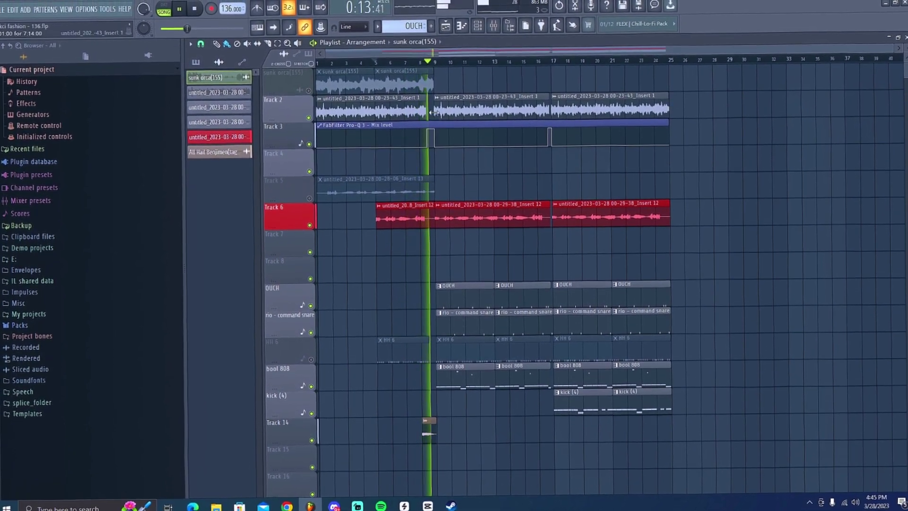
key(space)
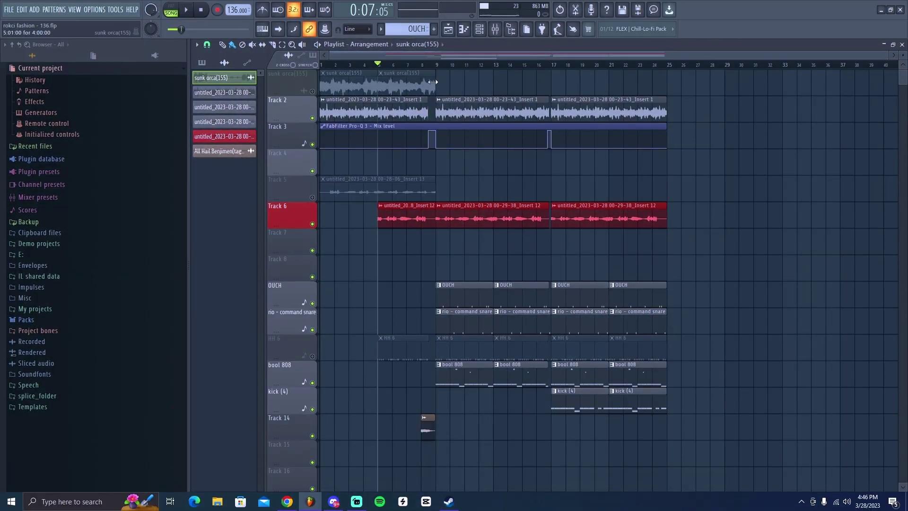
click(437, 65)
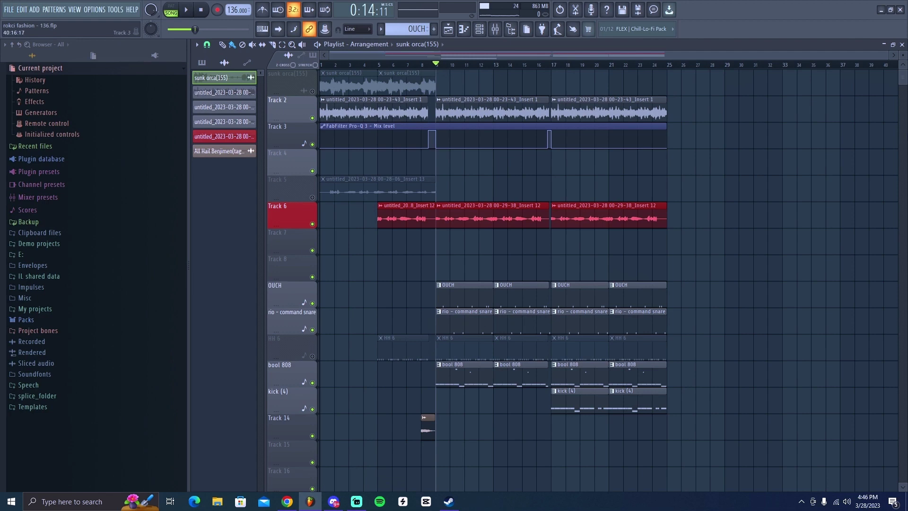
Expand the E: folder in the browser and look at the Grind Time Loops folder.
click(20, 254)
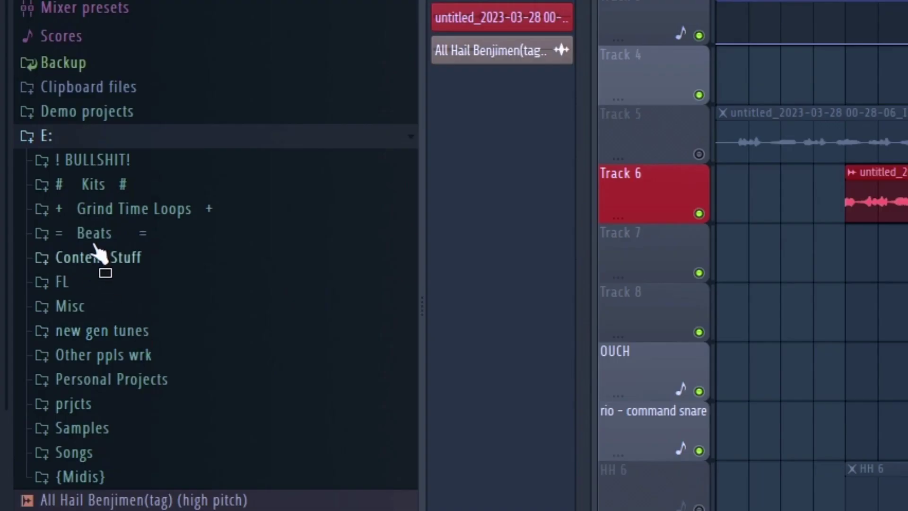
click(41, 210)
click(52, 210)
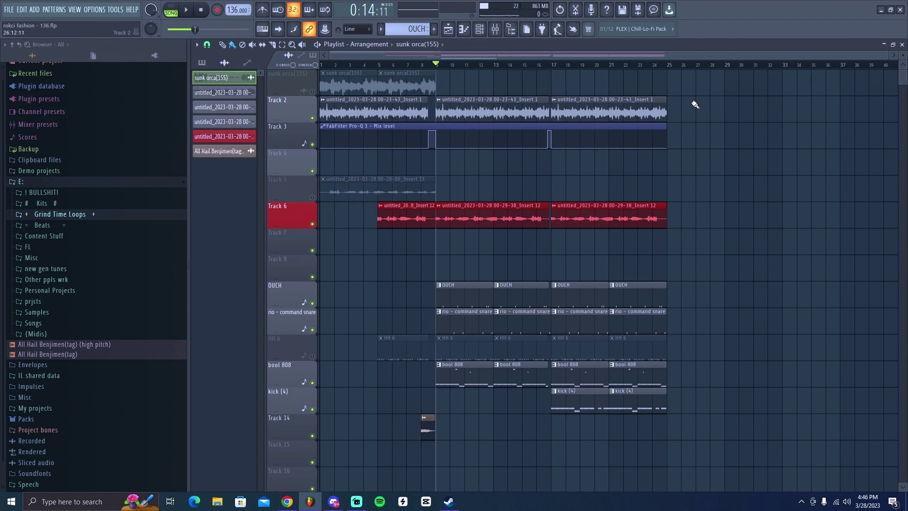
Delete the rio - command snare clip from Track 19 in the playlist.
scroll(416, 245, down, 4)
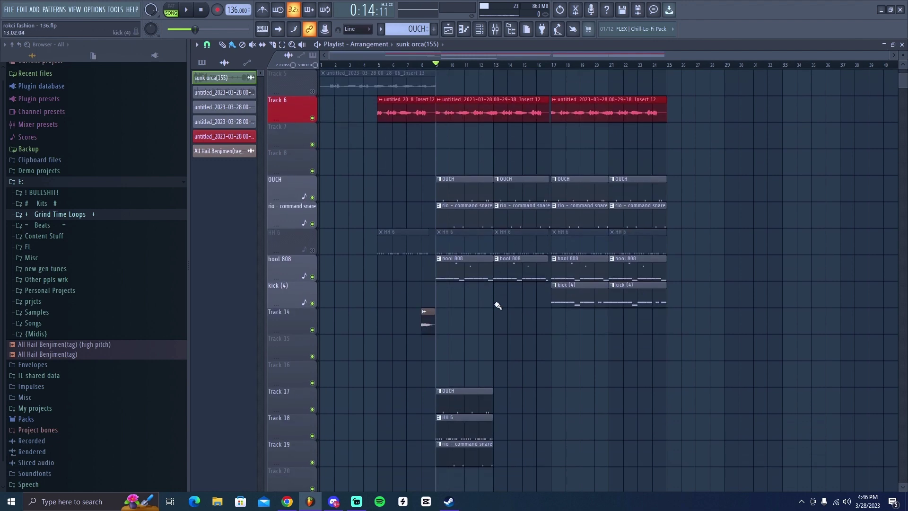
scroll(498, 305, down, 5)
right_click(484, 332)
scroll(509, 341, up, 3)
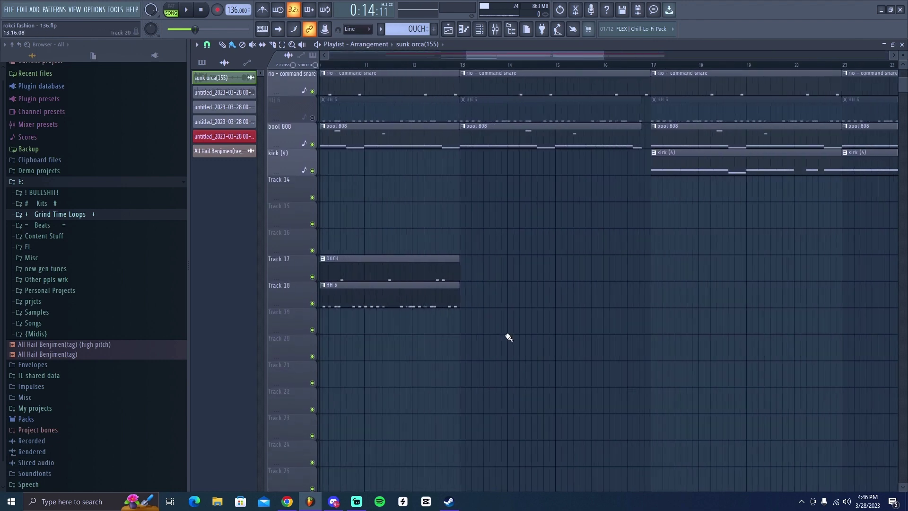
scroll(774, 297, up, 3)
double_click(594, 265)
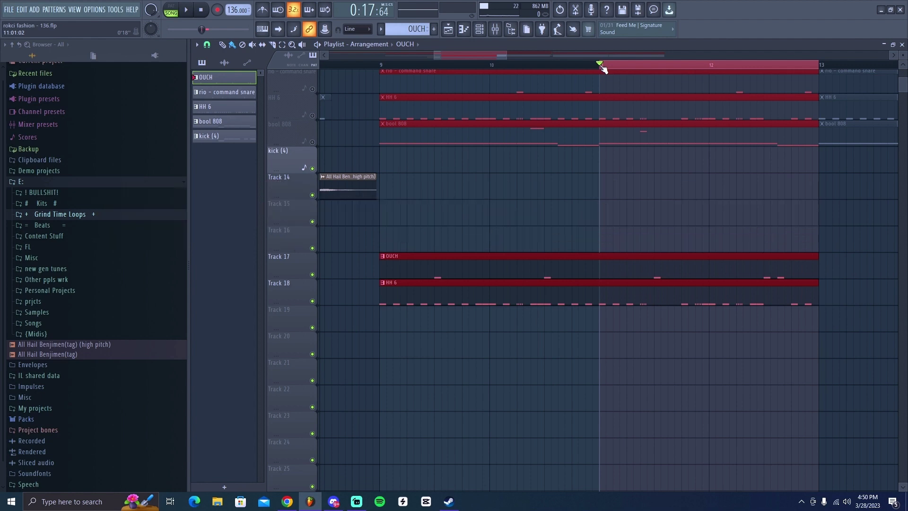
Play back the looped bars 11 to 13, set the playhead to bar 9 and stop playback.
click(188, 13)
click(380, 64)
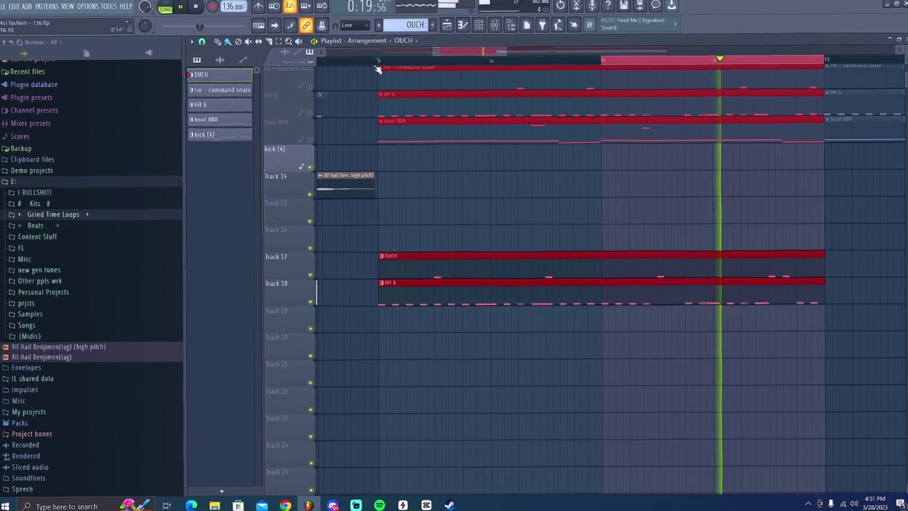
click(198, 8)
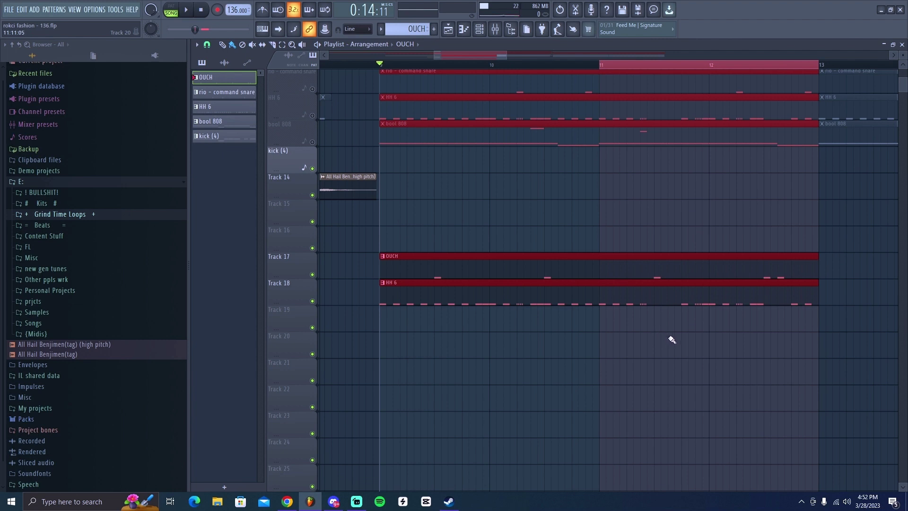
Pick the rio - command snare pattern and place it on Track 19 at bar 9, below HH 6.
scroll(747, 326, up, 2)
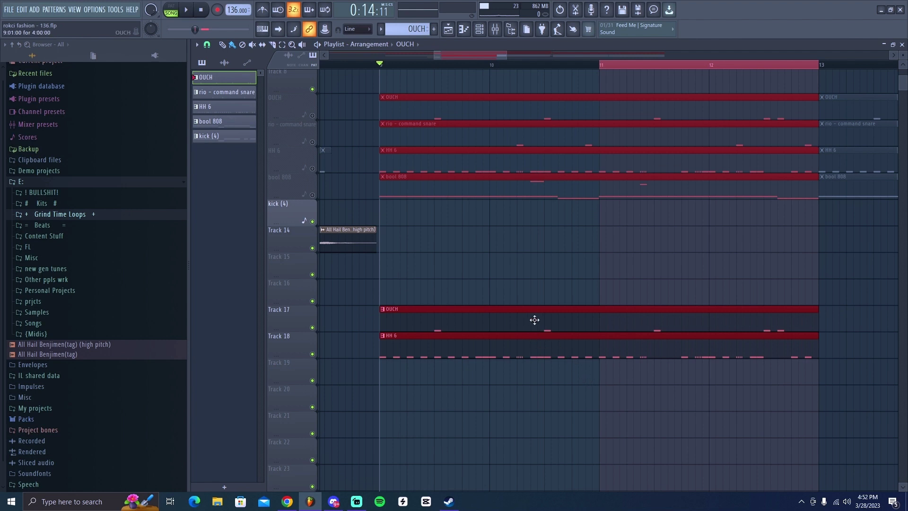
click(543, 301)
key(KP_Add)
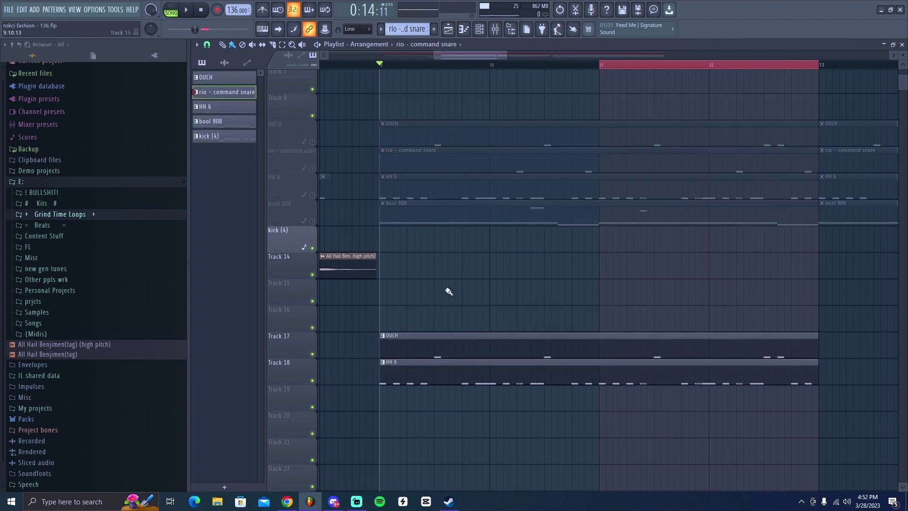
scroll(448, 289, down, 4)
click(385, 266)
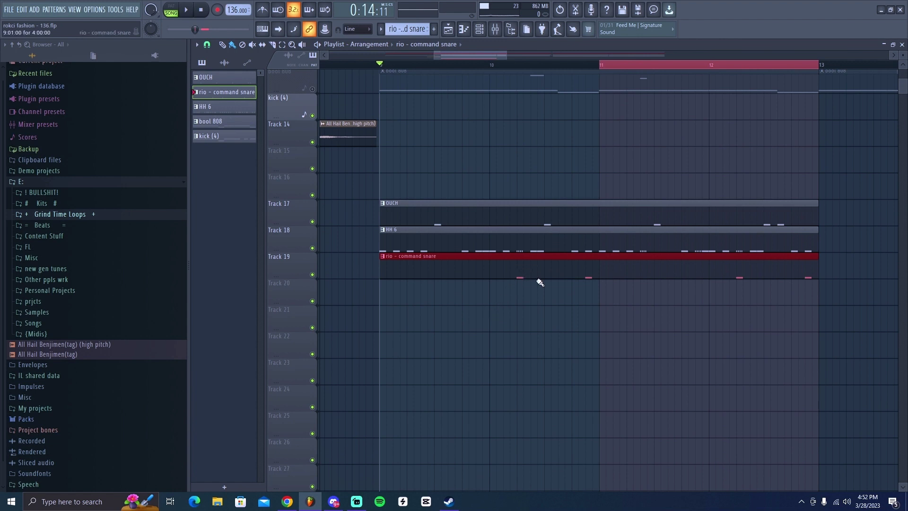
Play back the OUCH, HH 6 and rio - command snare clips together from bar 9.
scroll(456, 278, up, 4)
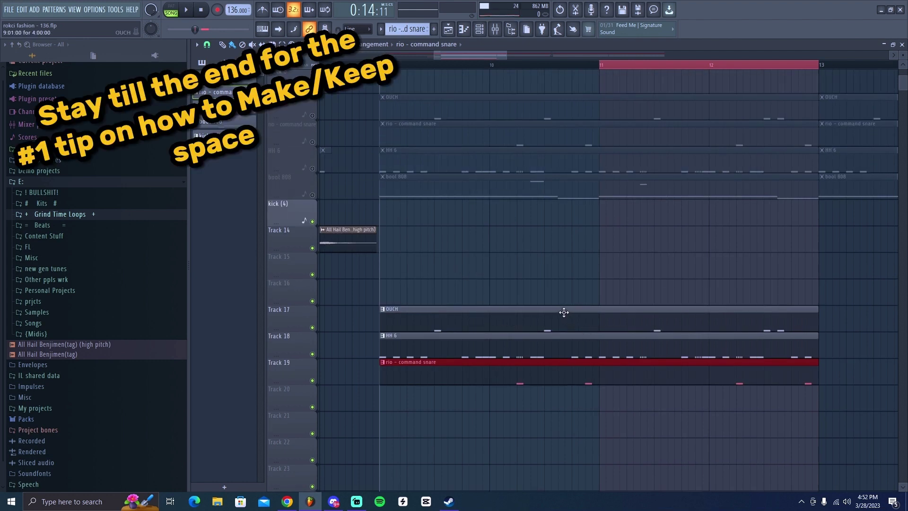
scroll(530, 314, down, 3)
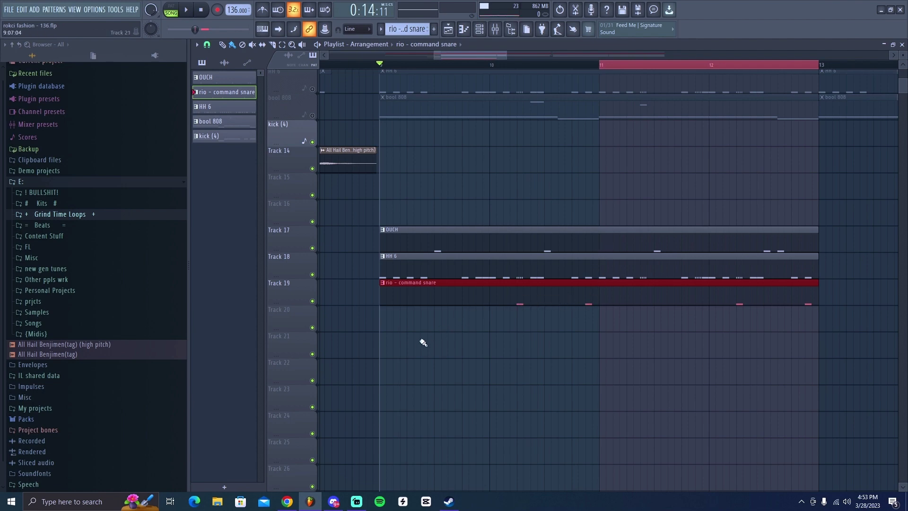
click(188, 14)
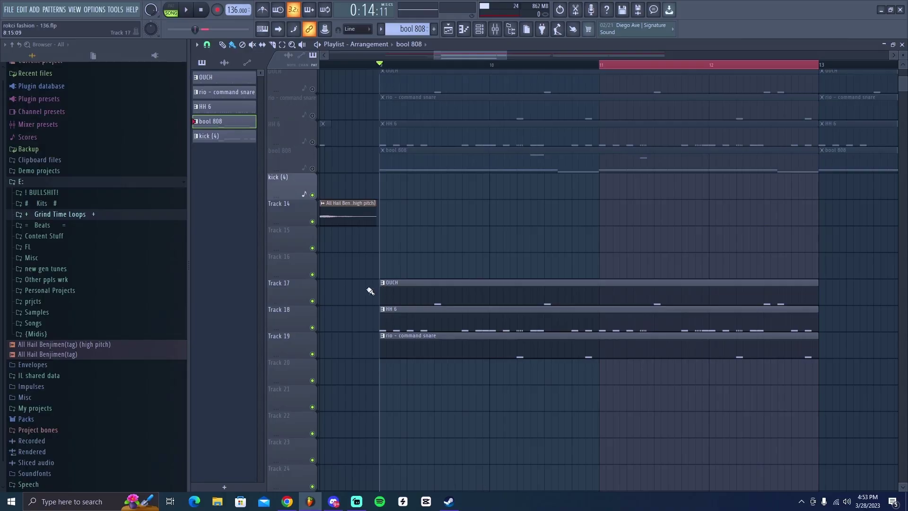
Place the bool 808 pattern on Track 20 at bar 9, below the snare clip.
scroll(360, 303, down, 4)
click(381, 269)
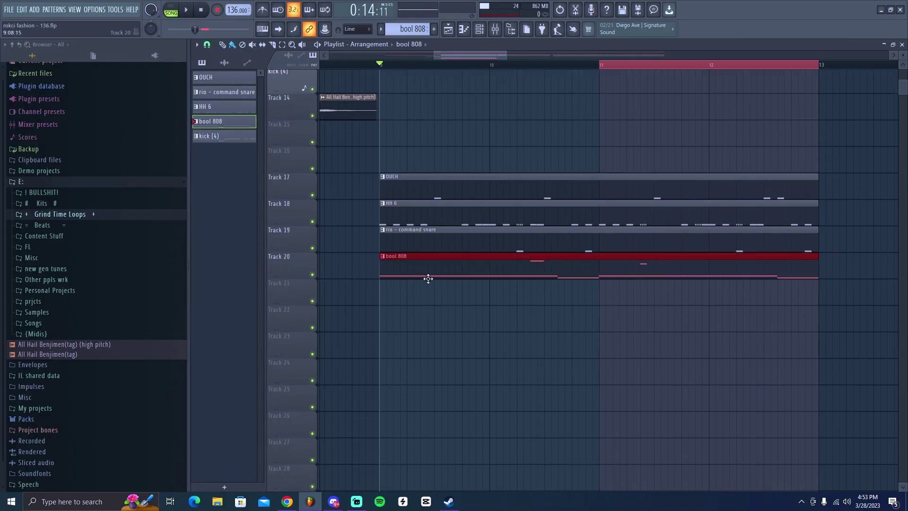
key(F7)
click(235, 98)
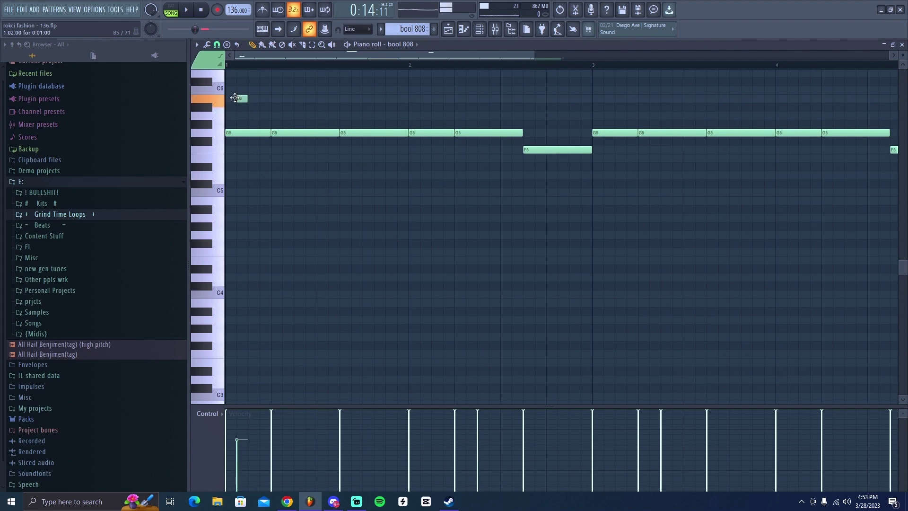
right_click(235, 98)
click(902, 44)
Deselect the bool 808 clip and play back the four stacked patterns from bar 9.
click(665, 299)
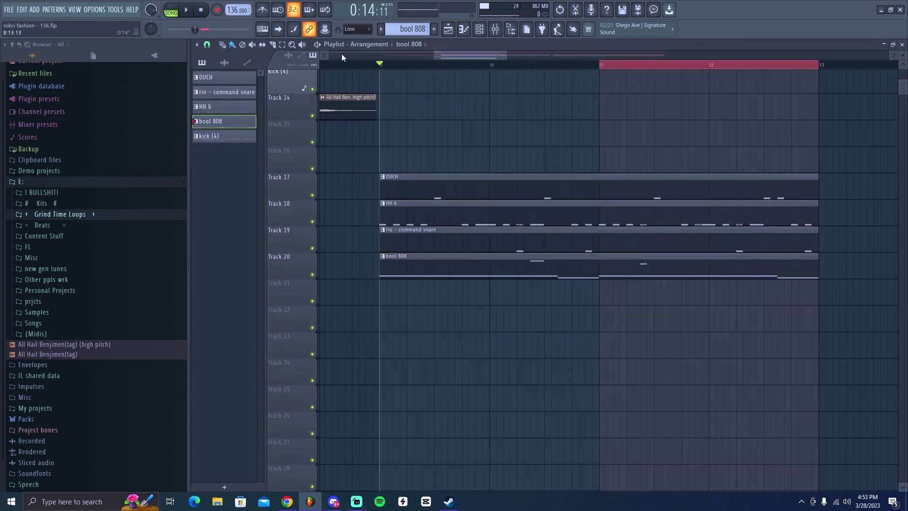
click(187, 11)
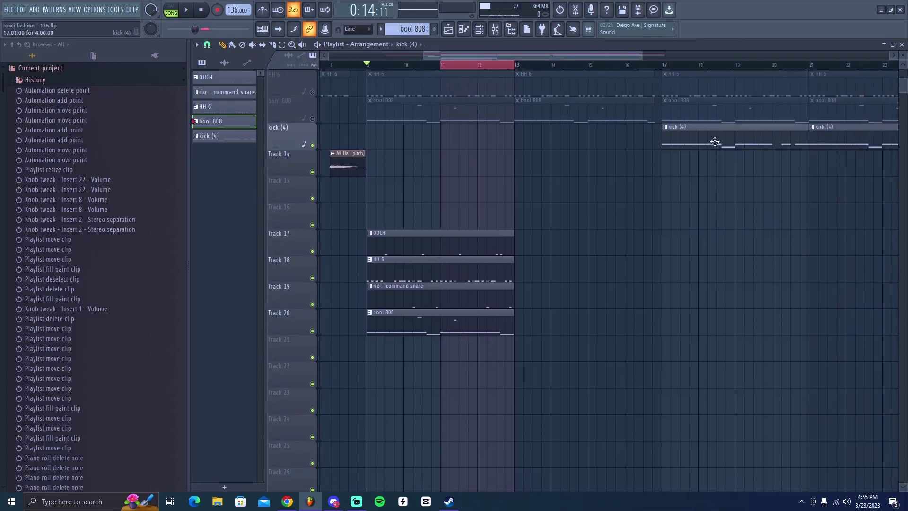
Pick the kick (4) pattern and place it on Track 21 at bar 9, below bool 808.
click(714, 142)
scroll(729, 257, left, 5)
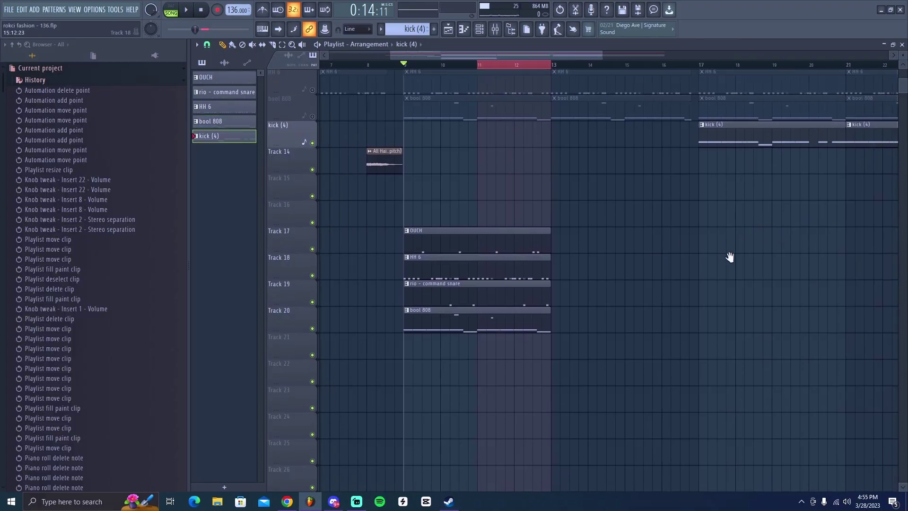
click(544, 350)
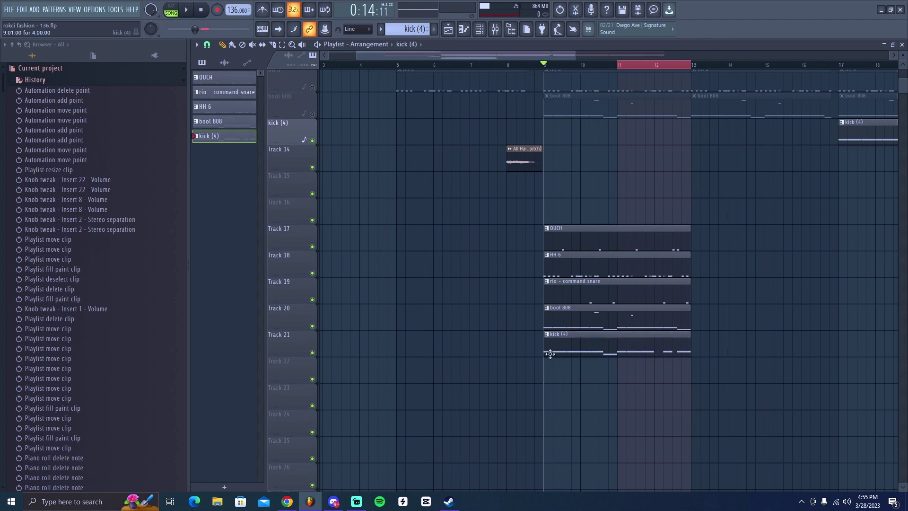
Play back the stacked patterns from bar 9 with the kick (4) layer included, and stop playback.
scroll(782, 370, up, 3)
scroll(787, 371, down, 2)
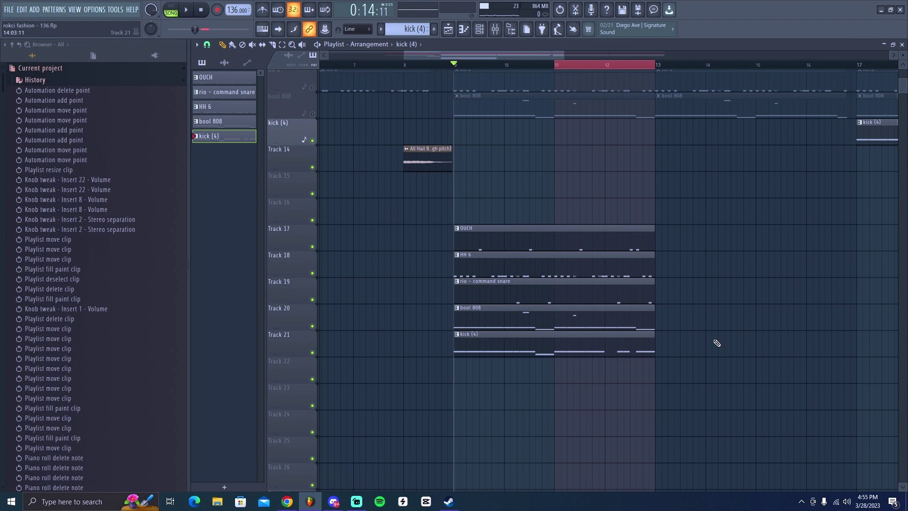
key(space)
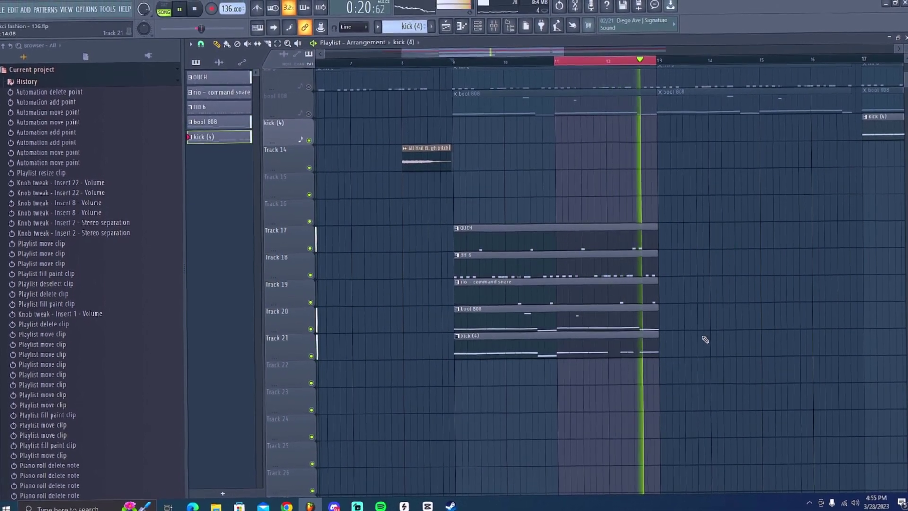
key(space)
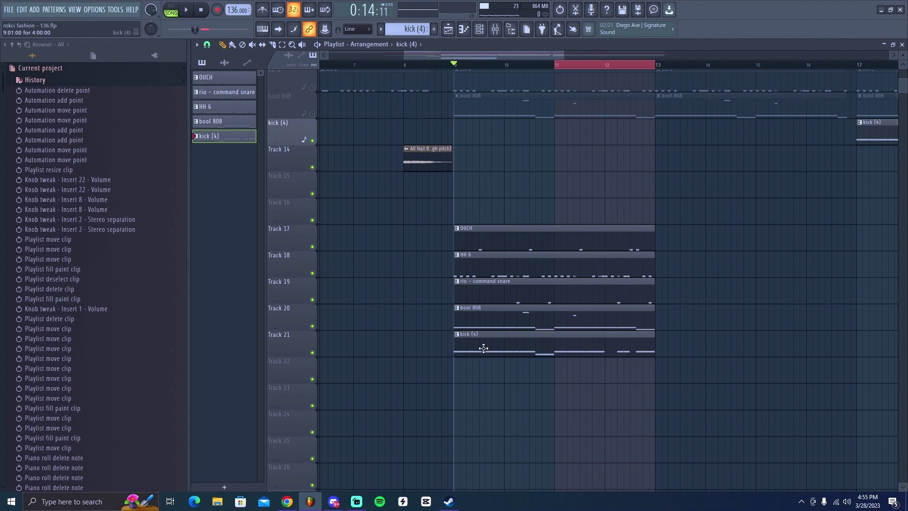
Delete the kick (4) clip from Track 21.
right_click(491, 353)
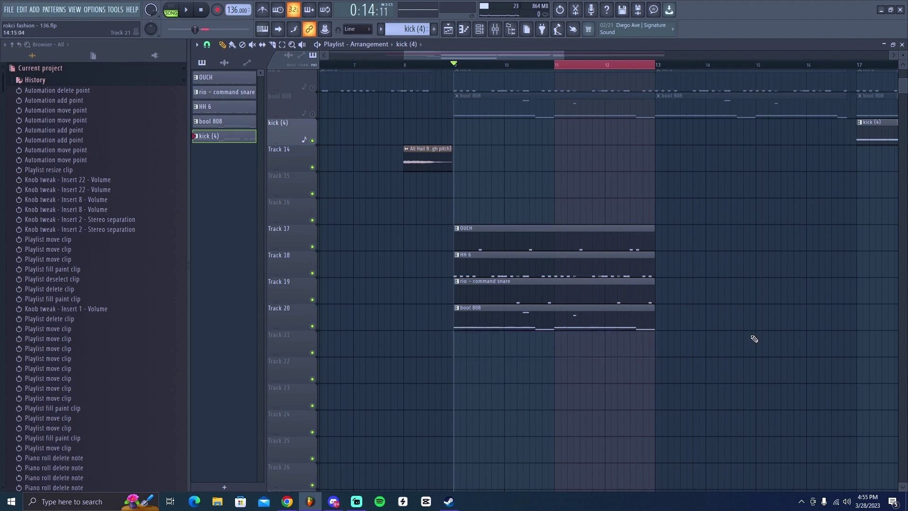
scroll(752, 341, down, 3)
drag(756, 365, 631, 506)
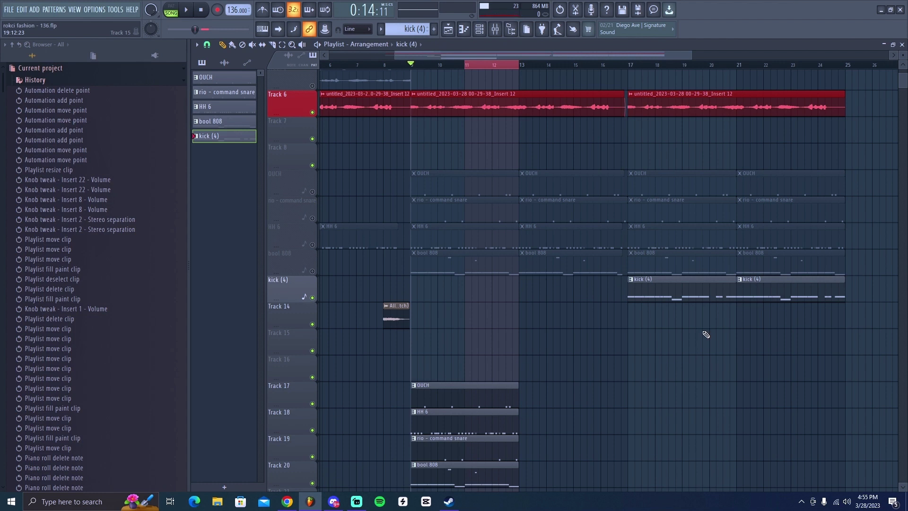
scroll(666, 339, down, 5)
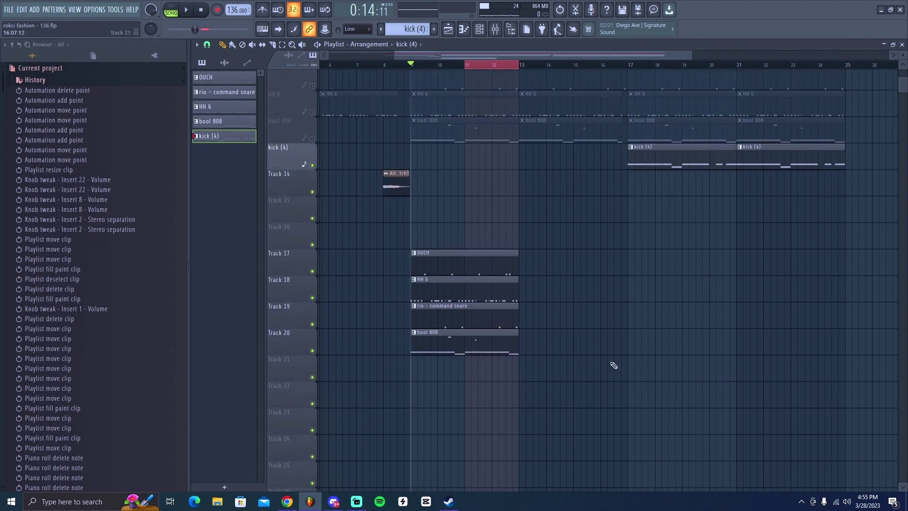
scroll(612, 364, left, 3)
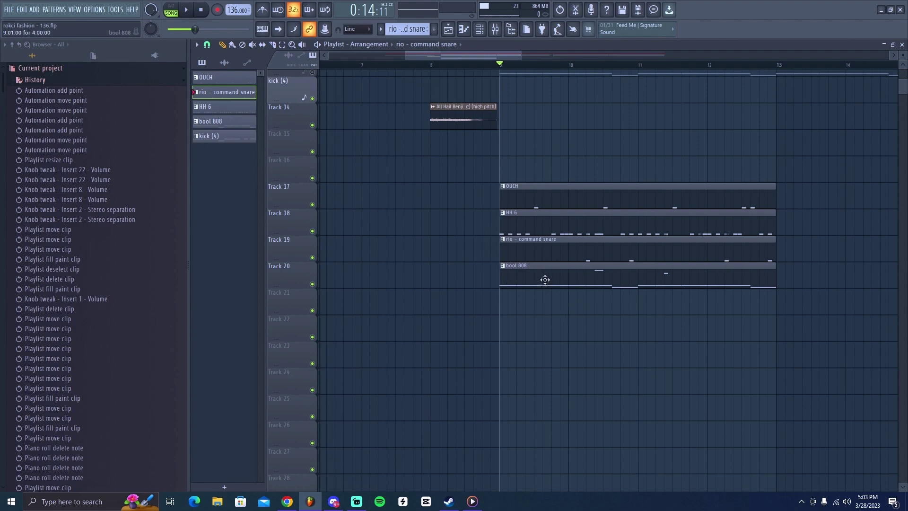
Select the stacked drum clips on Tracks 17 to 20, deselect them and return the playhead to bar 9.
key(ctrl+a)
click(544, 66)
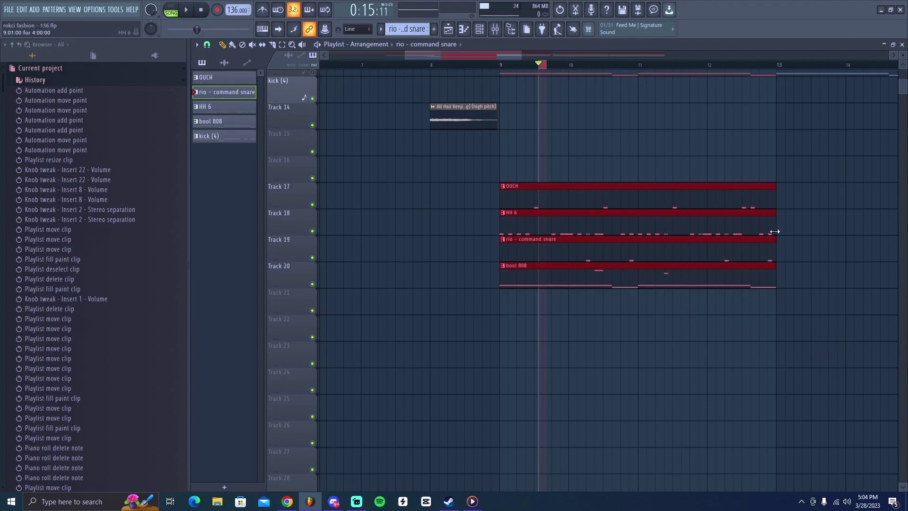
click(753, 277)
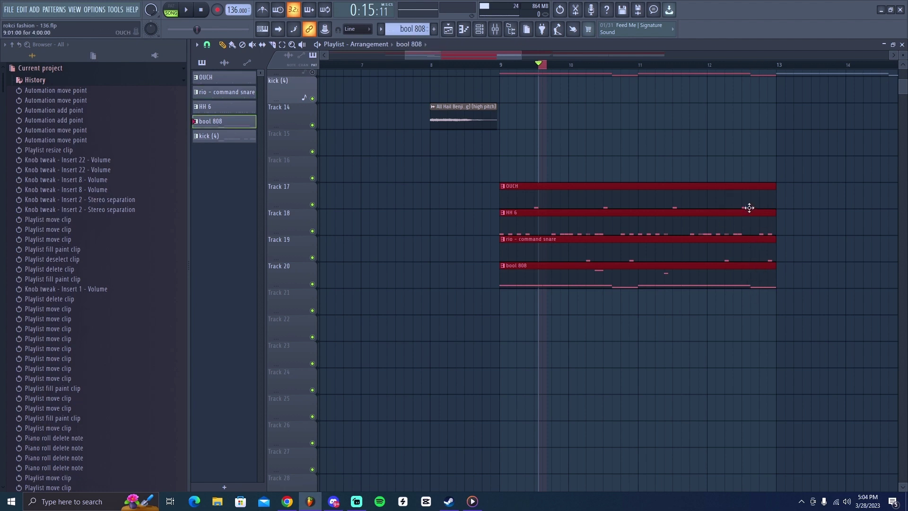
click(766, 208)
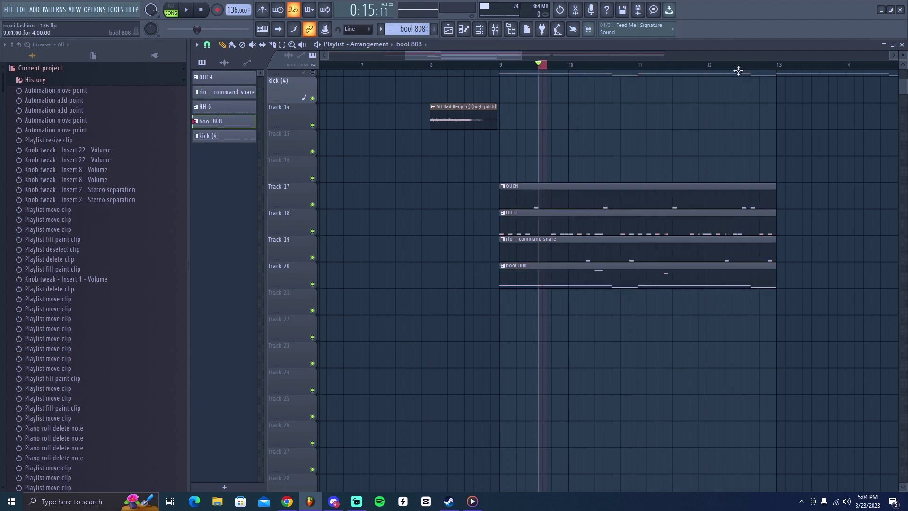
click(501, 67)
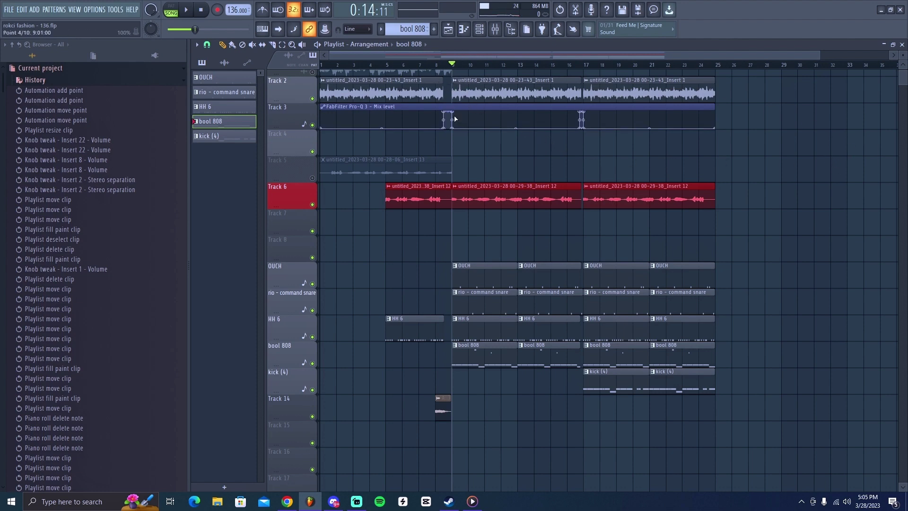
Play back the transition from bar 7 into the drum section at bar 9, and stop playback.
scroll(472, 154, up, 5)
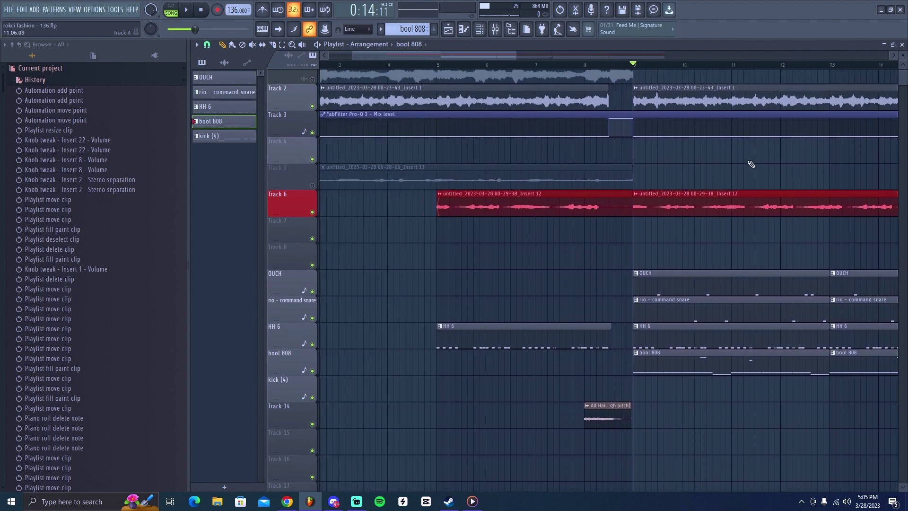
click(535, 61)
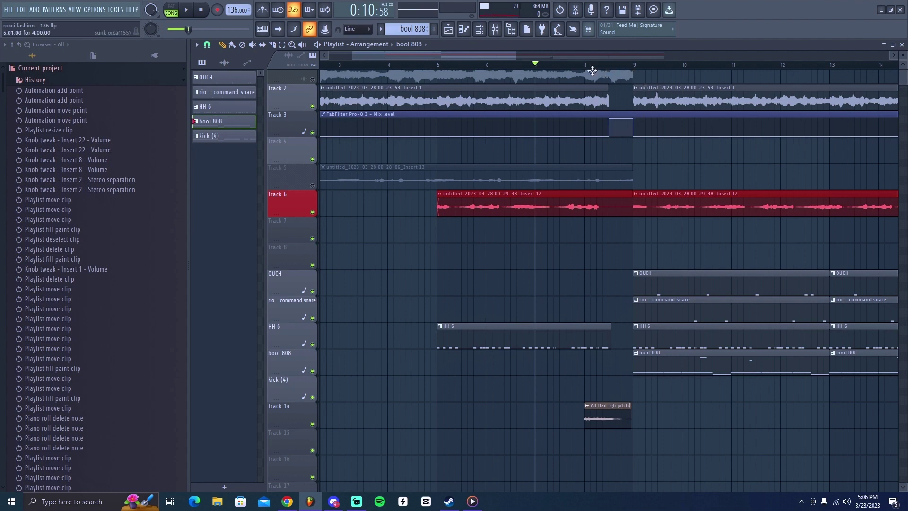
click(194, 18)
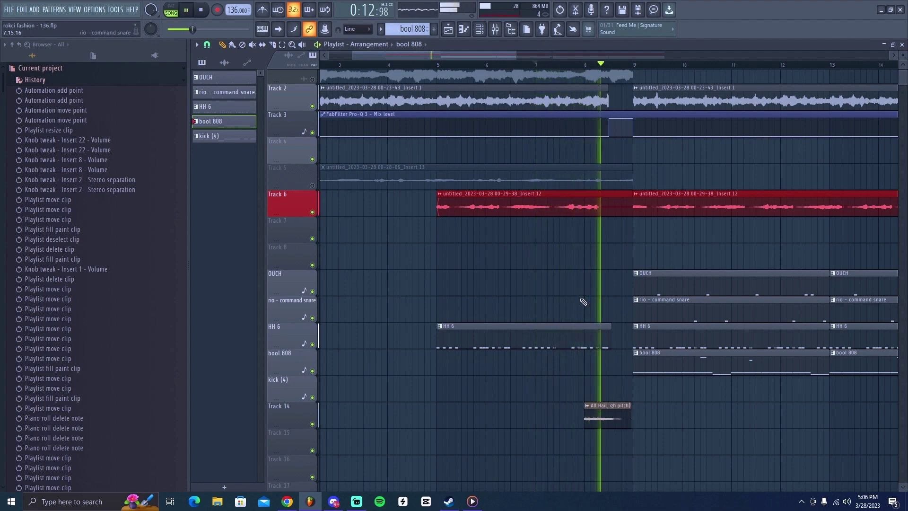
click(201, 11)
Start playback of the full arrangement from bar 9, where the OUCH, snare, HH 6 and bool 808 clips enter together.
scroll(457, 63, down, 3)
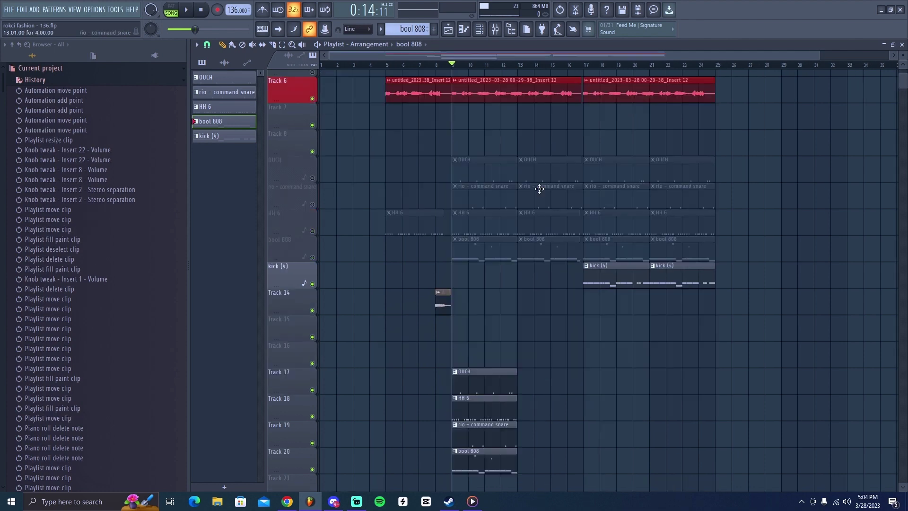
scroll(530, 213, down, 1)
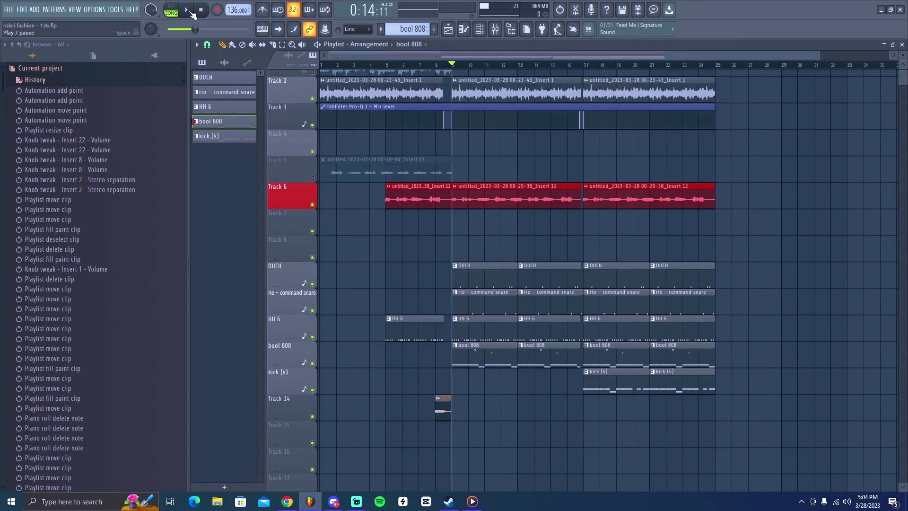
key(space)
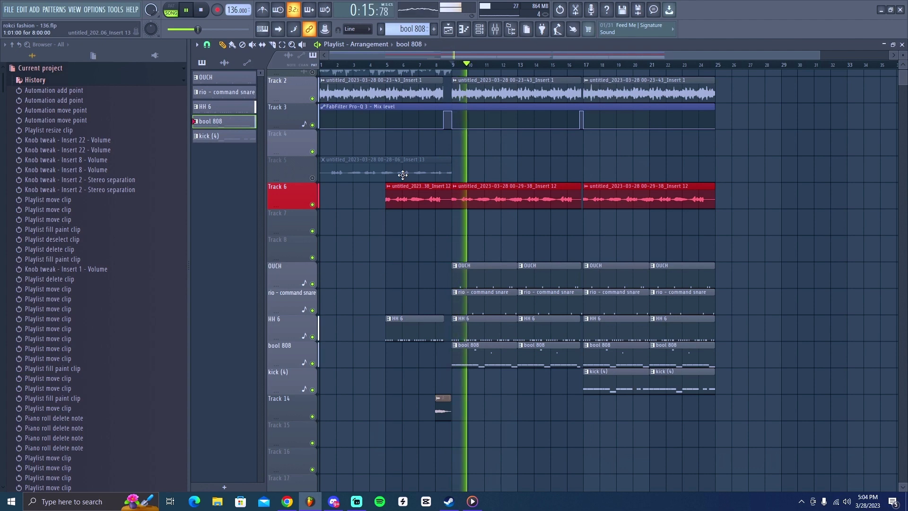